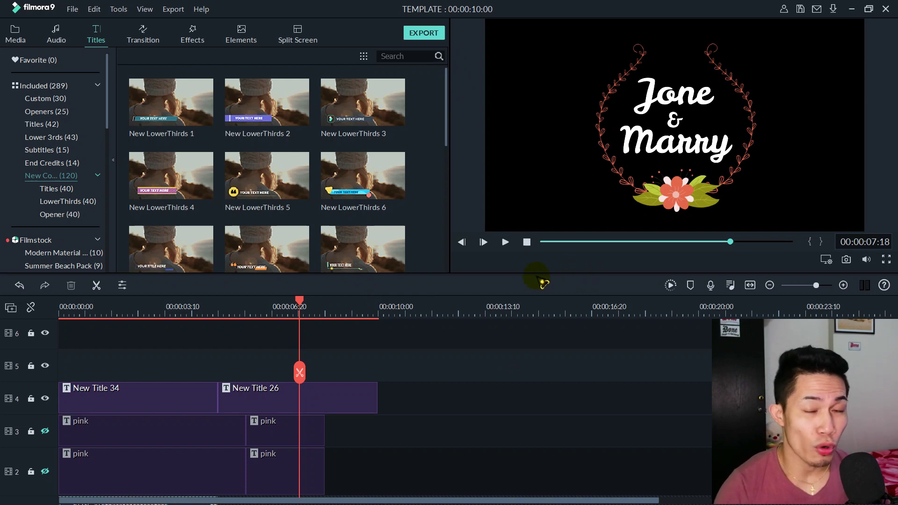
Step: Browse the Openers, Custom and Included title presets, then switch to the Media library
left_click(501, 389)
scroll(223, 156, "down", 3)
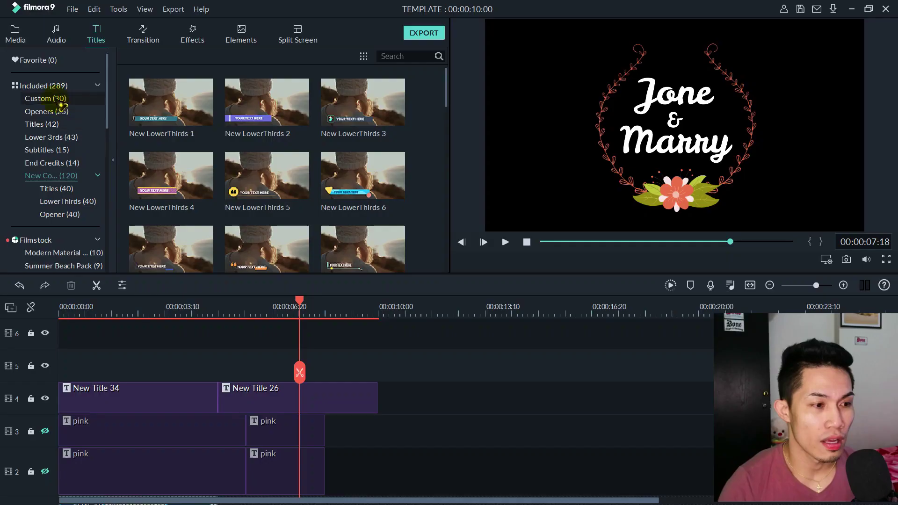
left_click(51, 111)
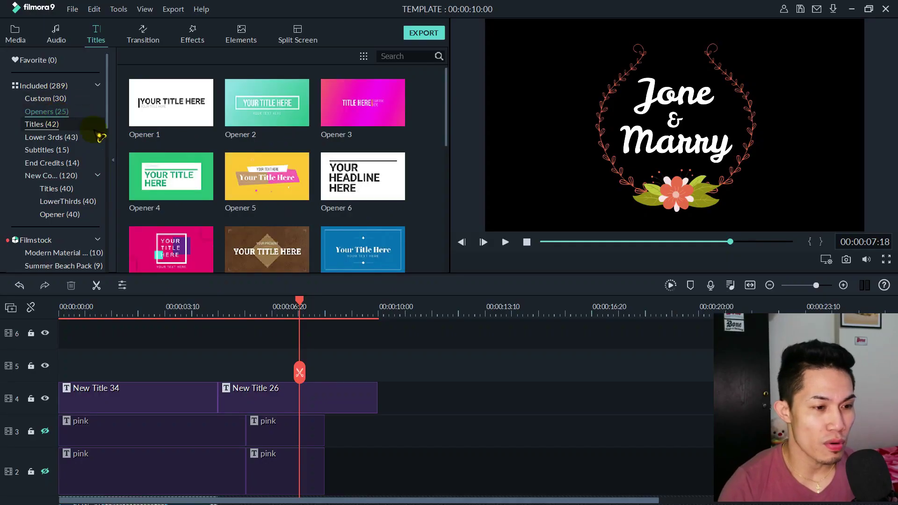
left_click(61, 98)
left_click(54, 86)
left_click(28, 43)
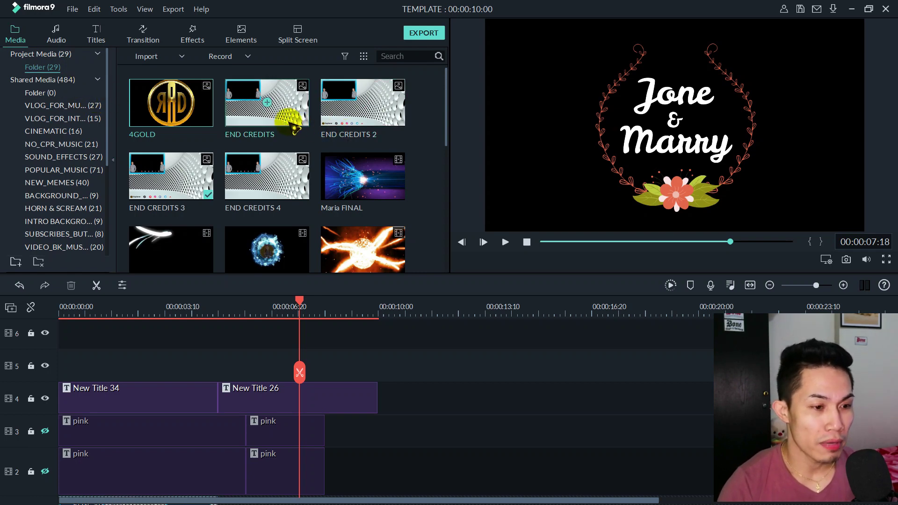
Step: Make track 1 visible and unlocked so the END CREDITS 3 clip shows and is editable
scroll(293, 122, "down", 10)
scroll(293, 136, "up", 10)
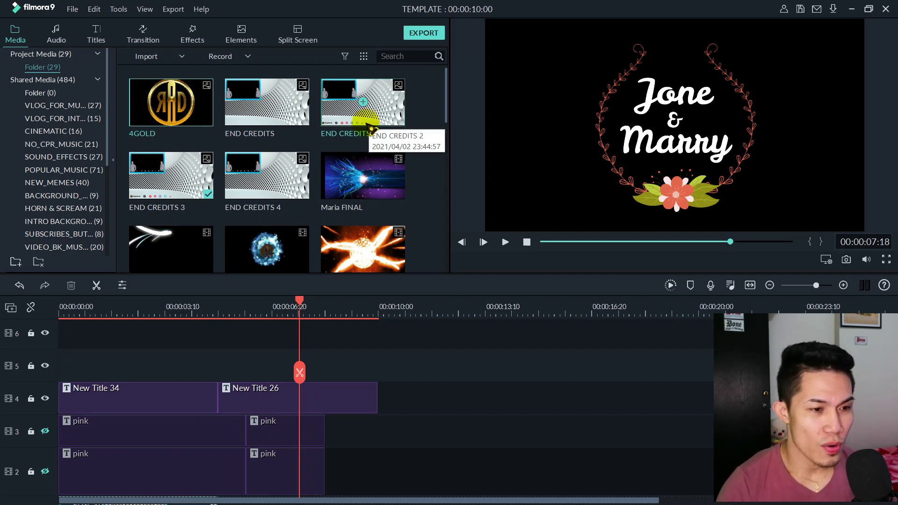
scroll(291, 117, "down", 10)
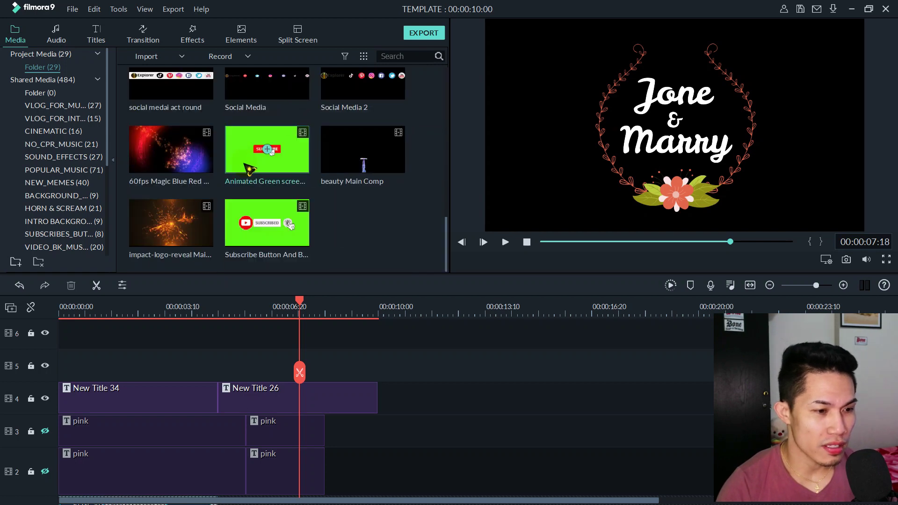
scroll(210, 398, "down", 3)
left_click(43, 417)
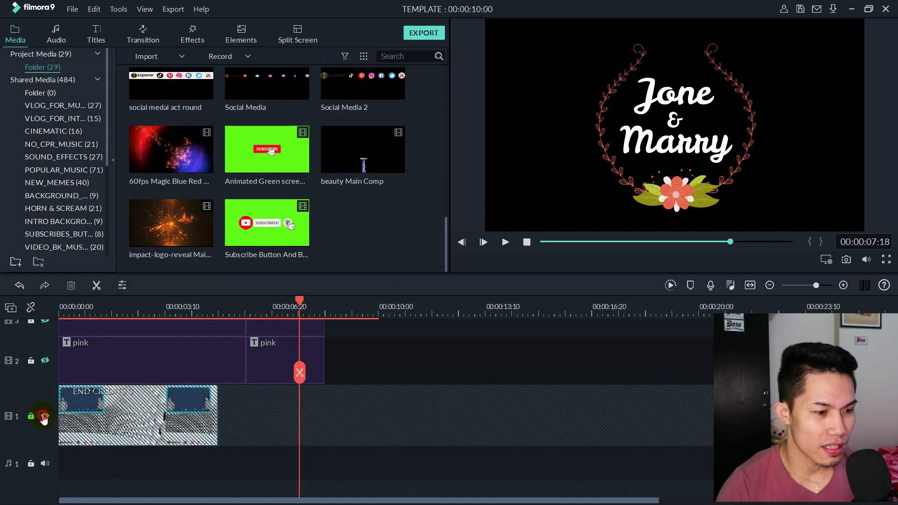
left_click(31, 417)
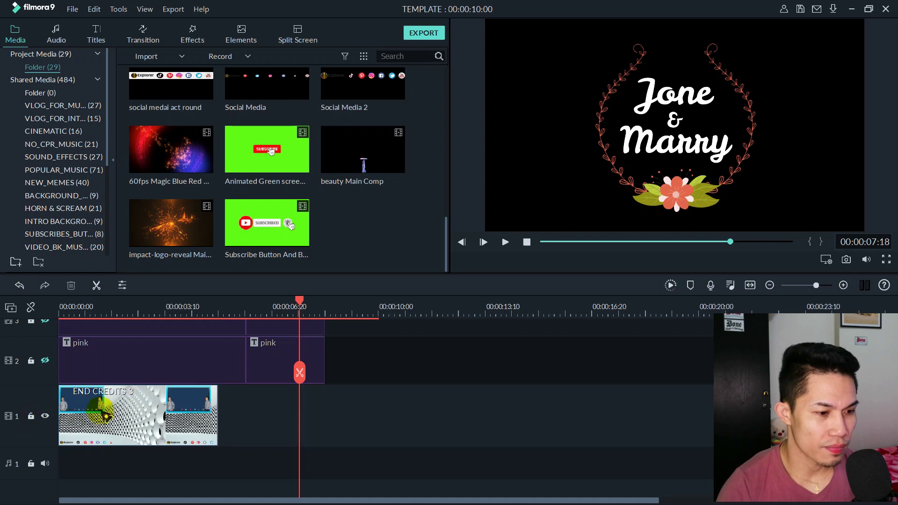
left_click(75, 309)
Step: Play the preview from 00:00:00:00, stop at 00:00:02:24, and select the END CREDITS 3 item
left_click_drag(76, 309, 28, 328)
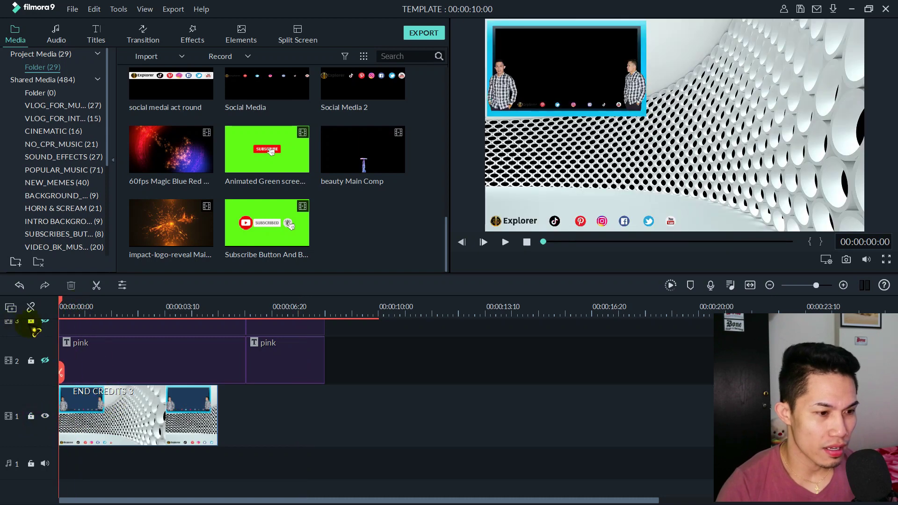
scroll(120, 332, "up", 2)
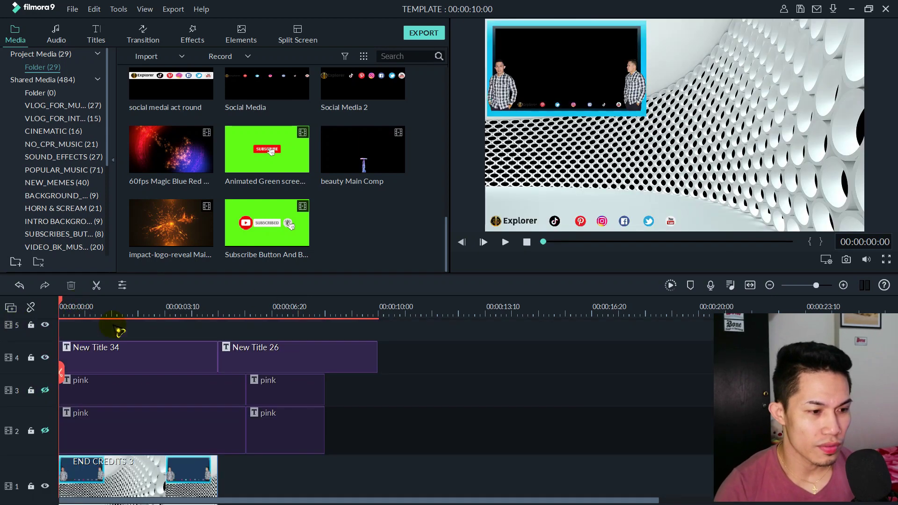
scroll(108, 348, "up", 1)
key("space")
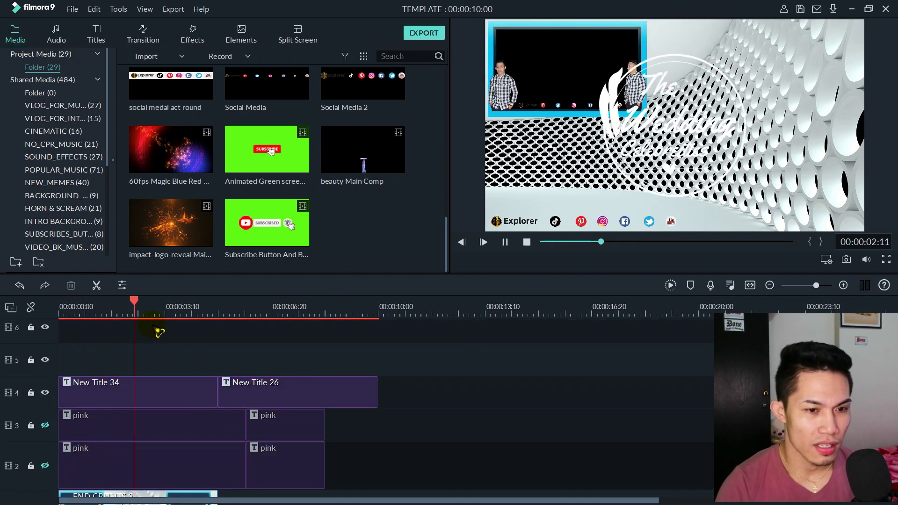
key("space")
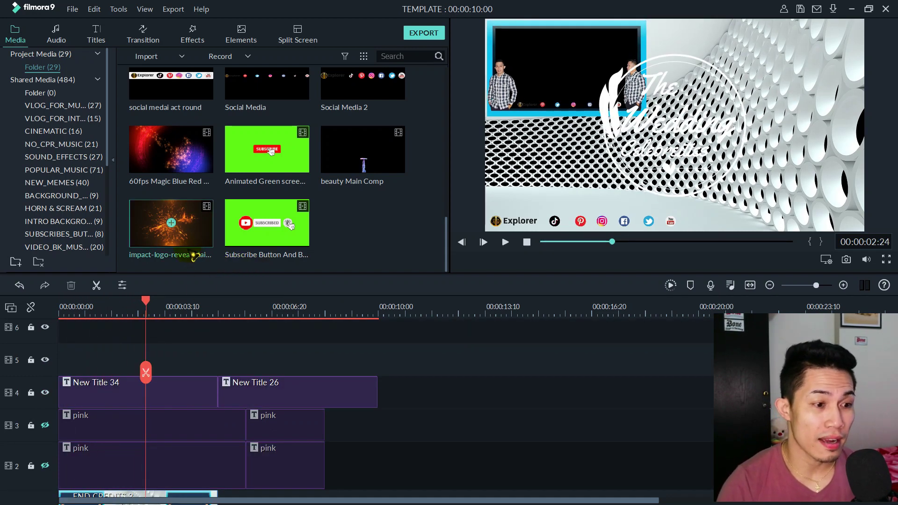
scroll(194, 256, "up", 5)
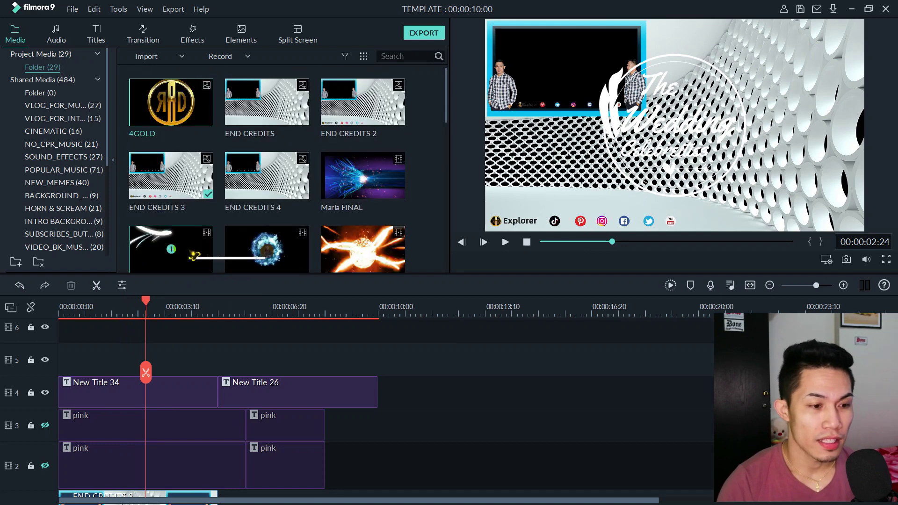
left_click(188, 194)
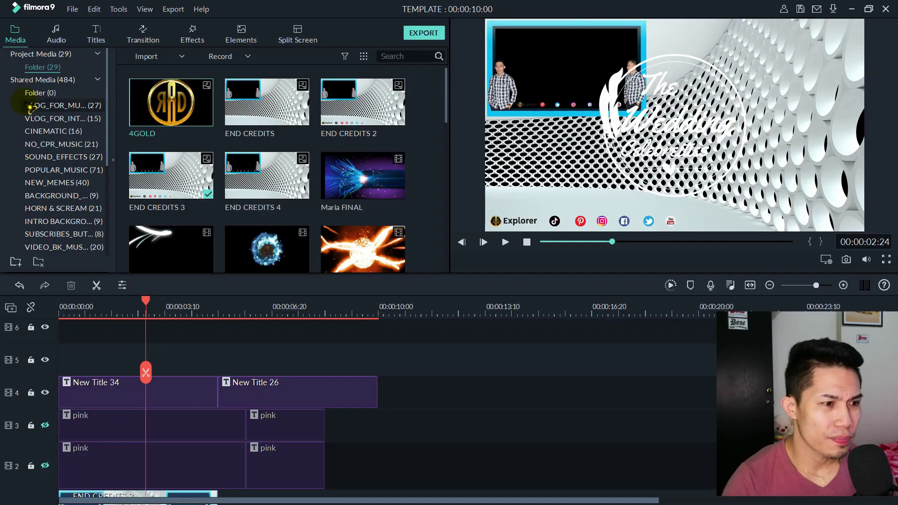
Step: Create a new 16:9 (Widescreen) project without saving the template's changes
left_click(73, 9)
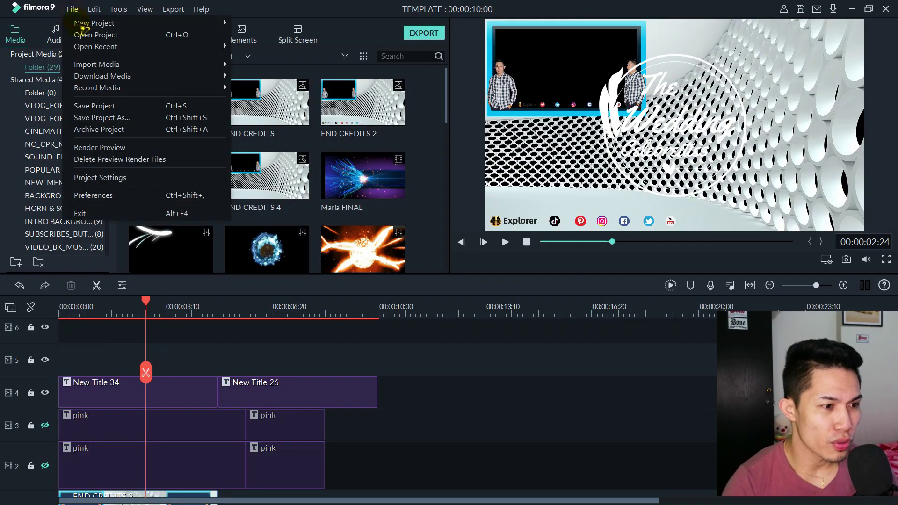
mouse_move(114, 24)
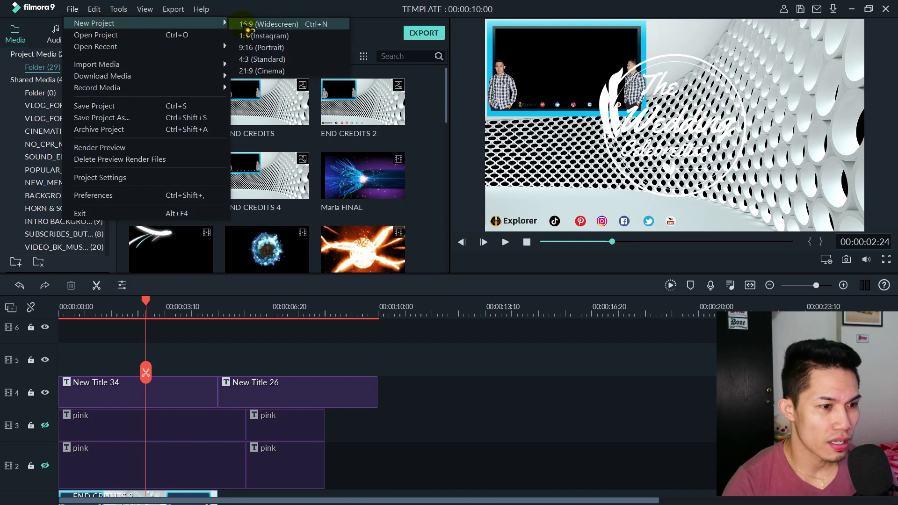
left_click(279, 27)
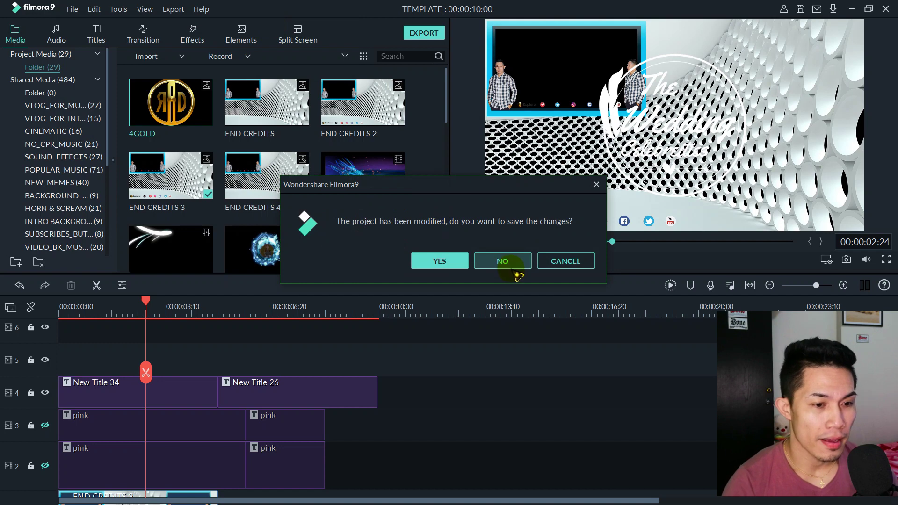
left_click(512, 267)
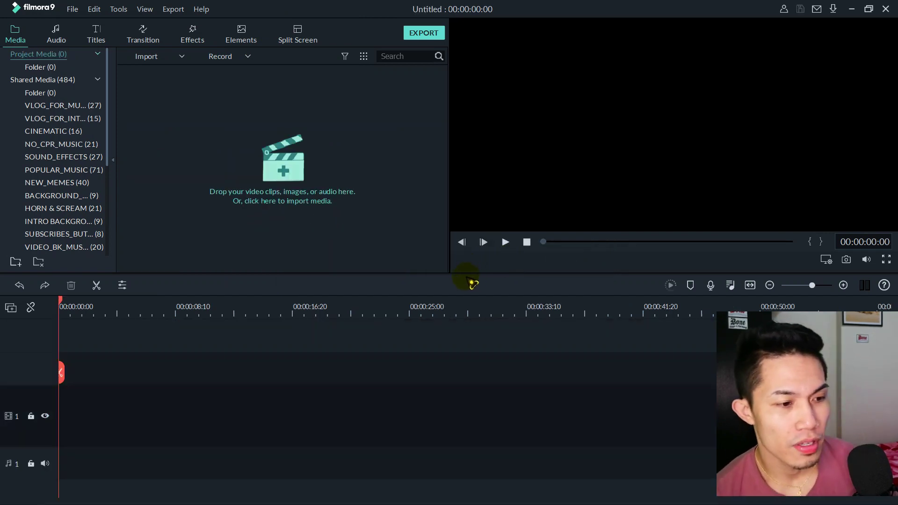
Step: Restore and re-maximize the window, cancel the import dialog, then bring up the Windows Start menu
left_click_drag(381, 12, 437, 21)
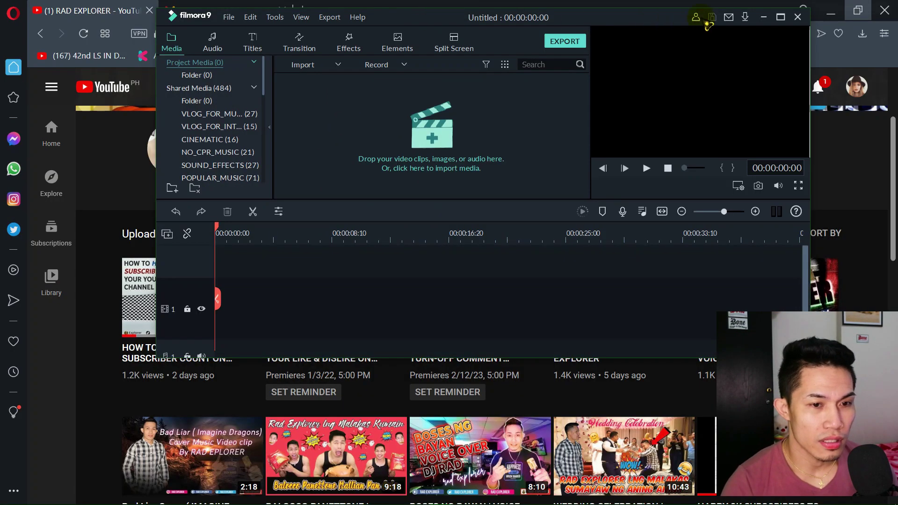
left_click(781, 16)
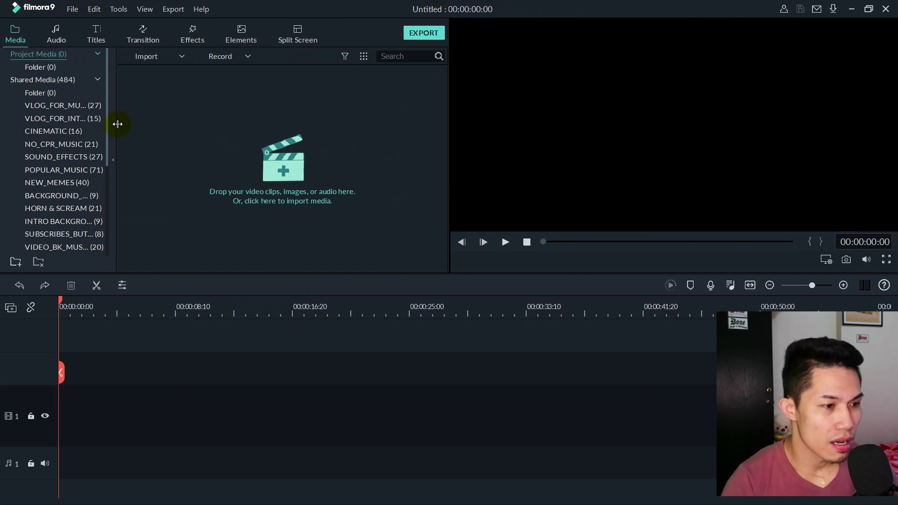
left_click(284, 173)
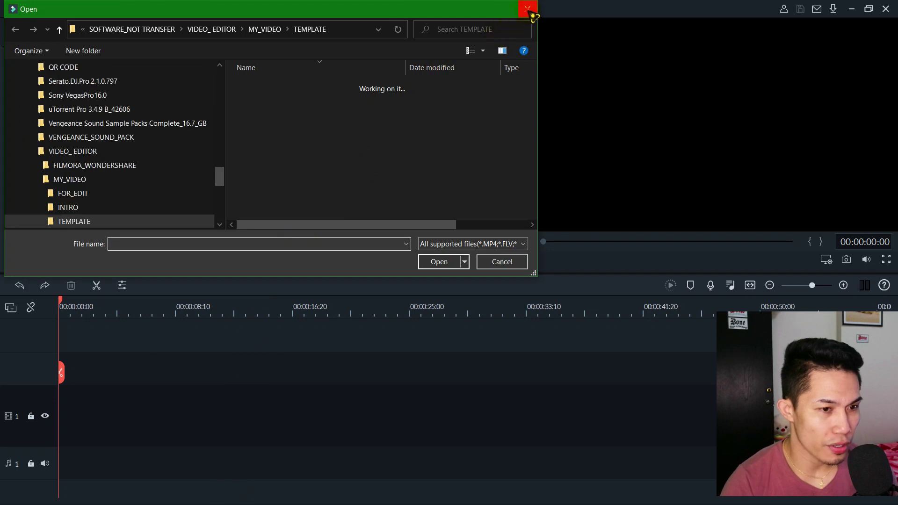
left_click(529, 10)
left_click(284, 174)
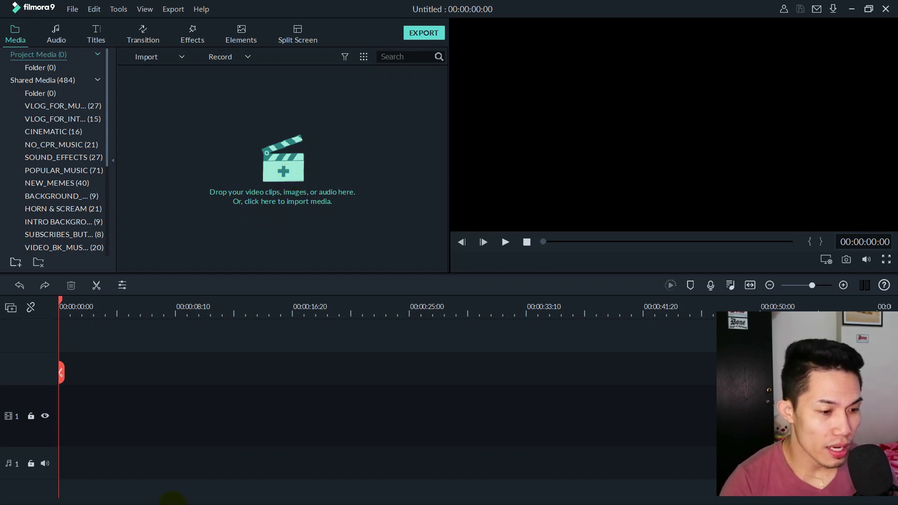
key("super")
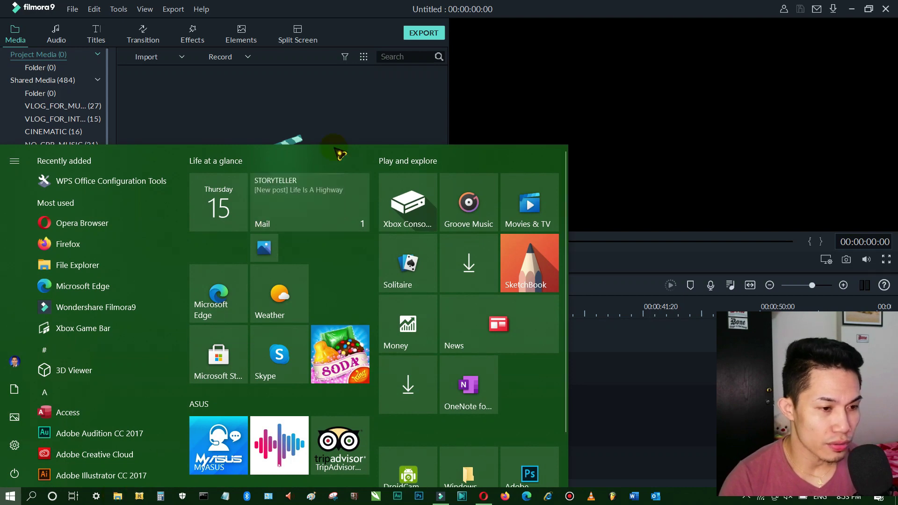
Step: Add the 'like and dislike' image from the THUMBNAILS folder to Filmora's media
key("super")
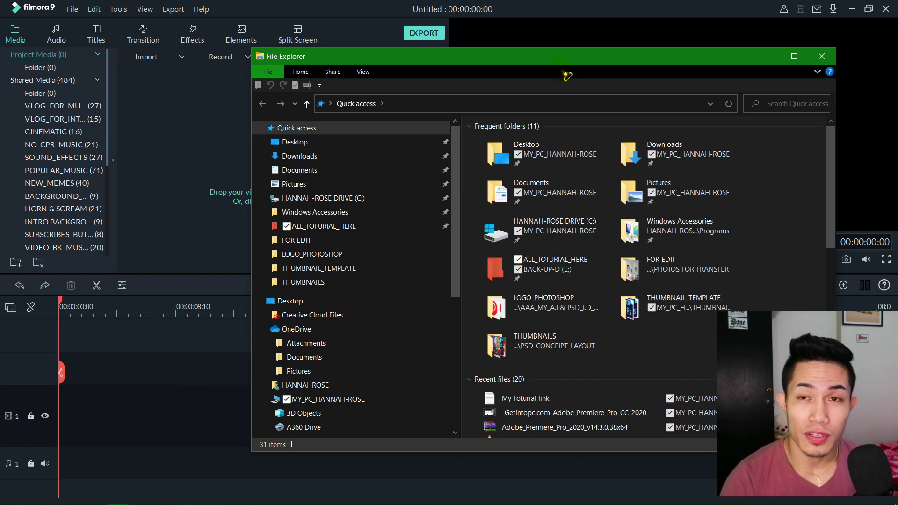
left_click_drag(568, 73, 620, 50)
scroll(601, 302, "down", 2)
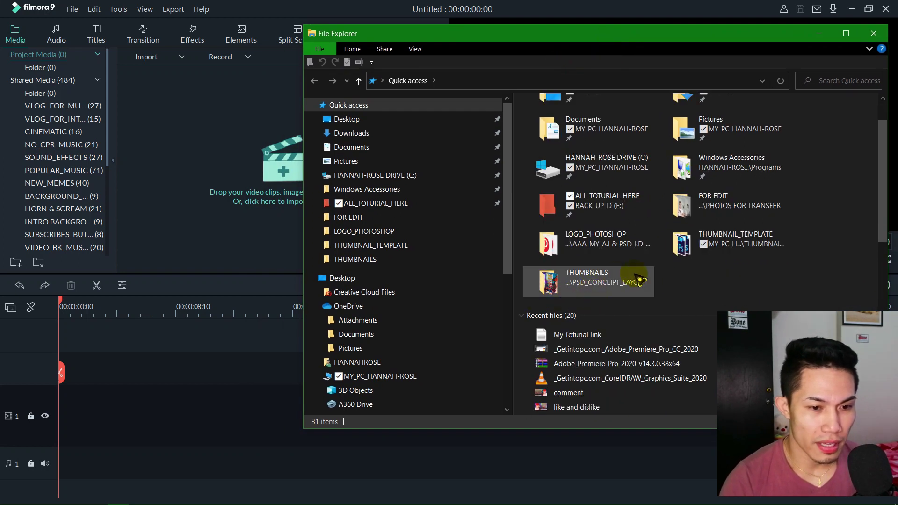
left_click(610, 284)
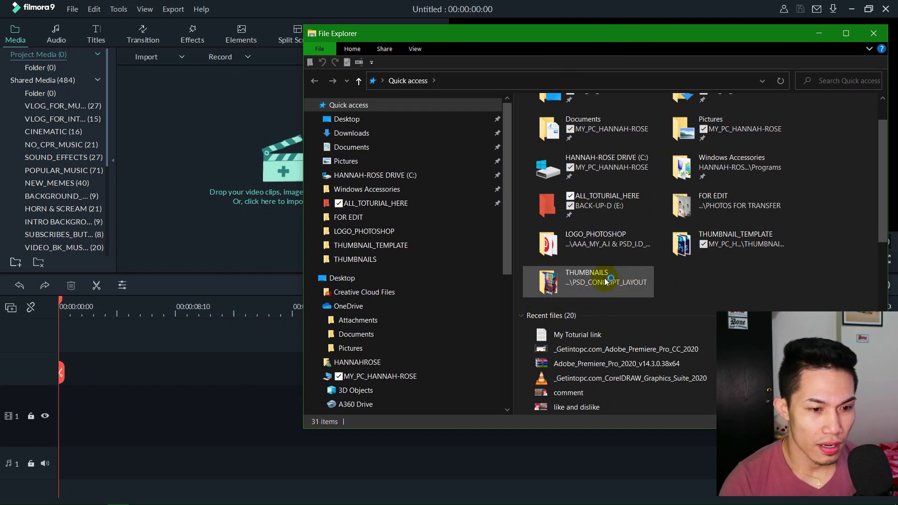
double_click(610, 284)
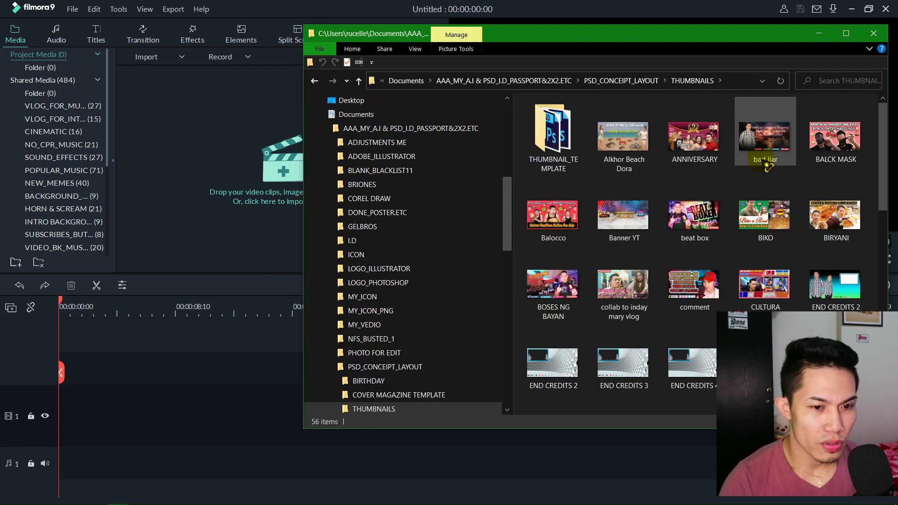
scroll(772, 171, "down", 5)
left_click_drag(836, 149, 257, 169)
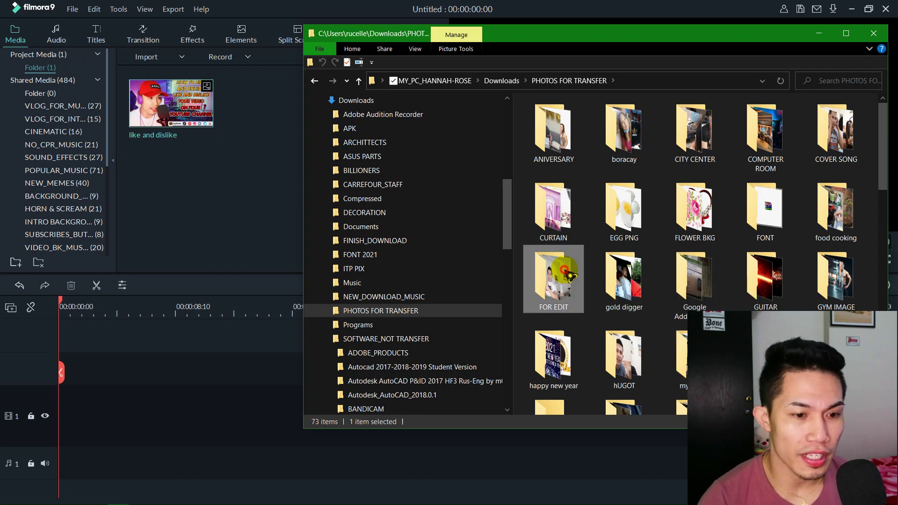
Step: Add the 'comments 1' video from the FOR EDIT folder to Filmora's media
double_click(567, 273)
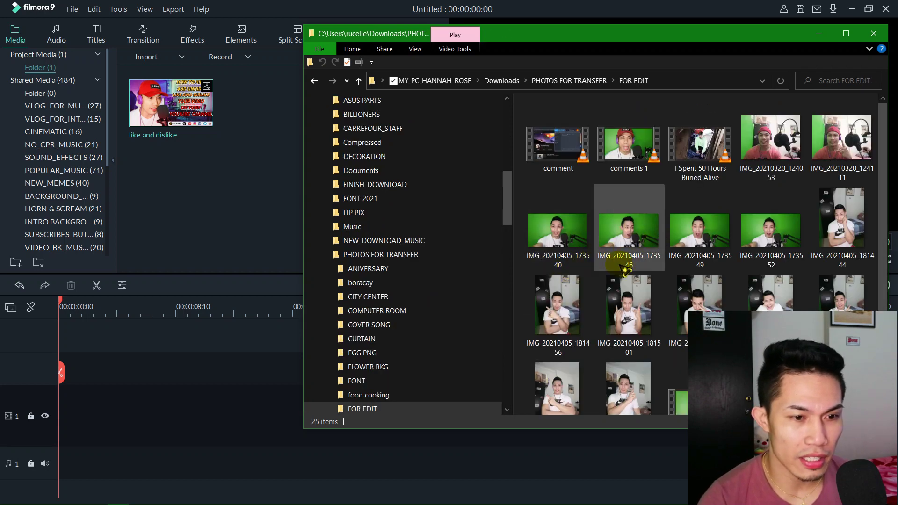
left_click(641, 156)
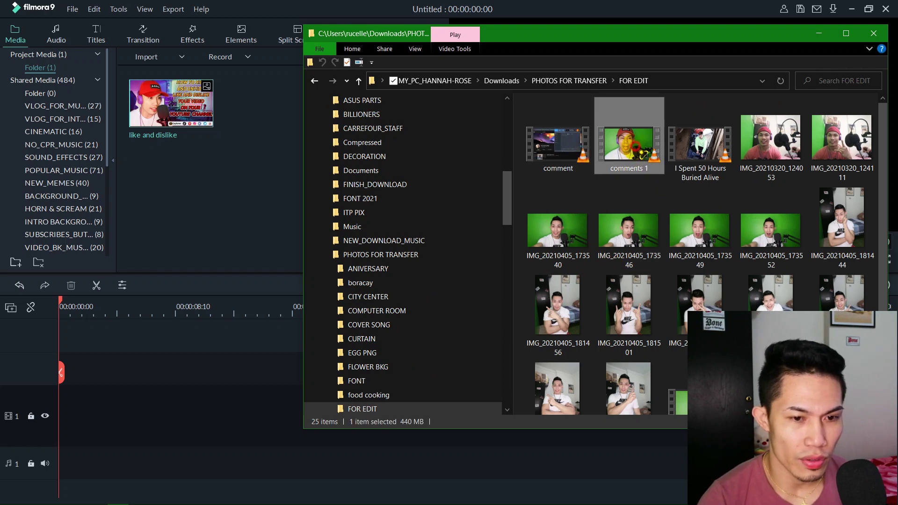
left_click_drag(630, 149, 257, 202)
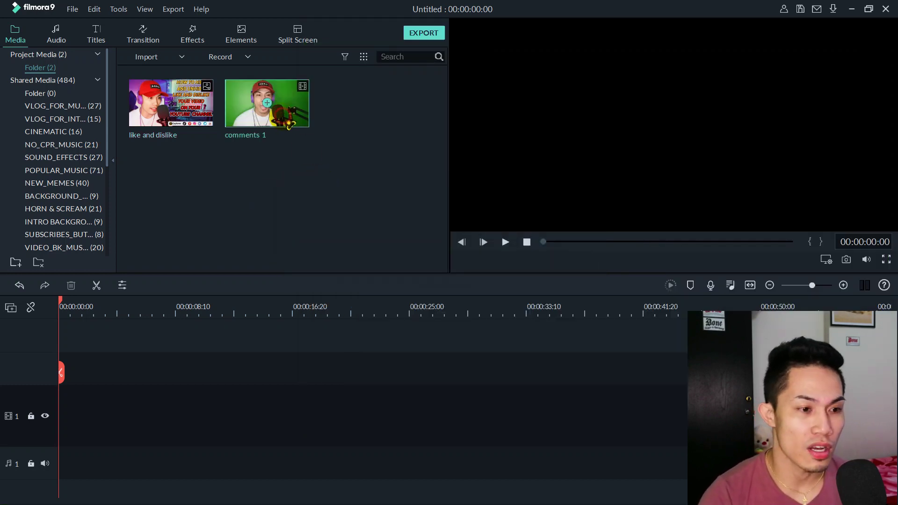
Step: Import the 1391723 video from MY_VIDEO > FOR_EDIT, showing All files types
double_click(291, 202)
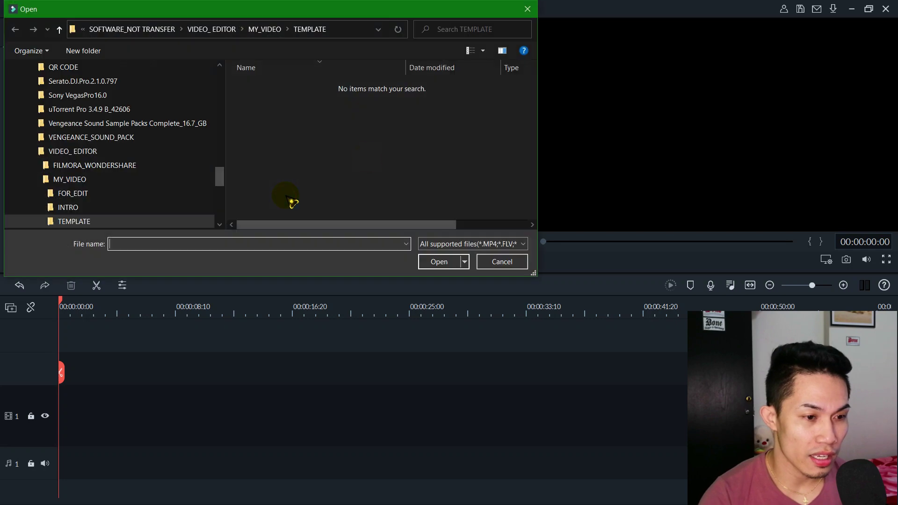
left_click(528, 9)
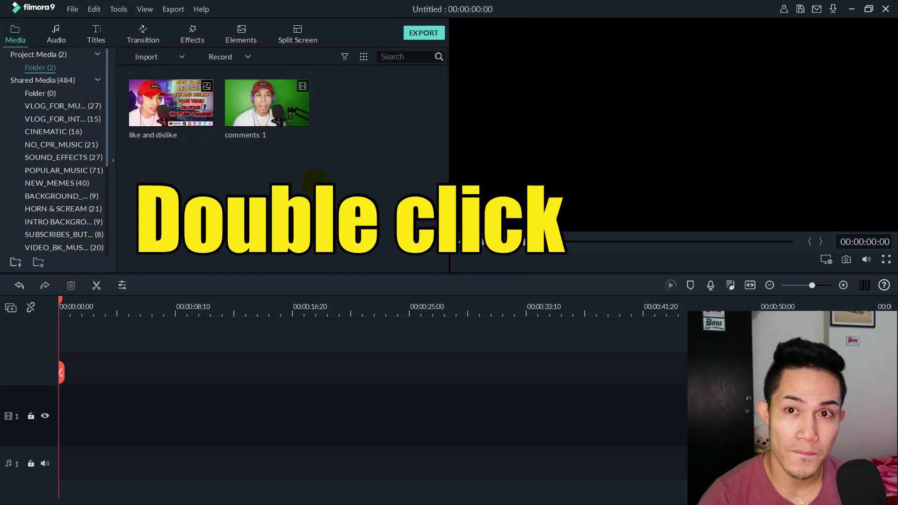
double_click(316, 181)
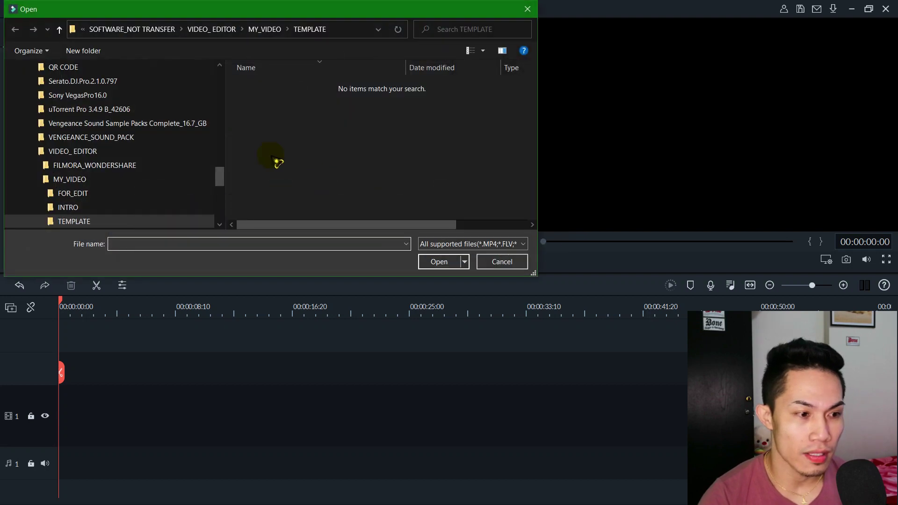
left_click(453, 247)
left_click(437, 293)
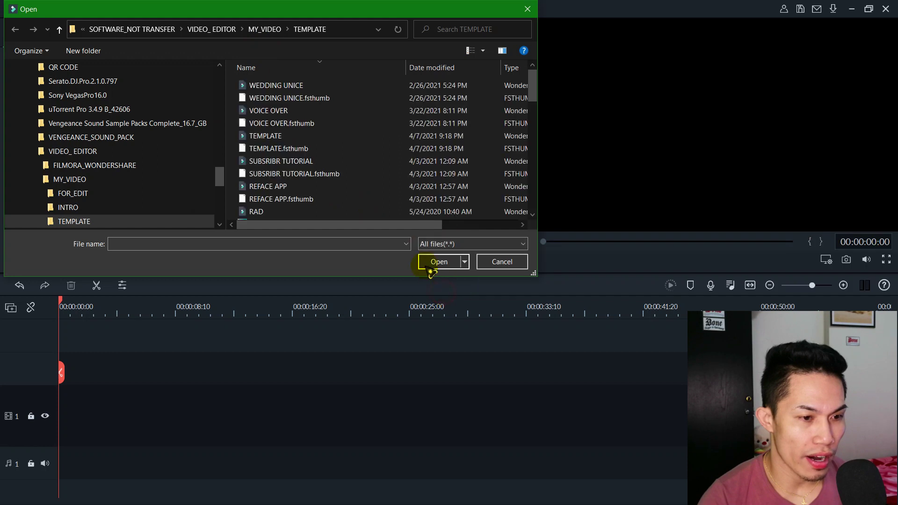
left_click(265, 29)
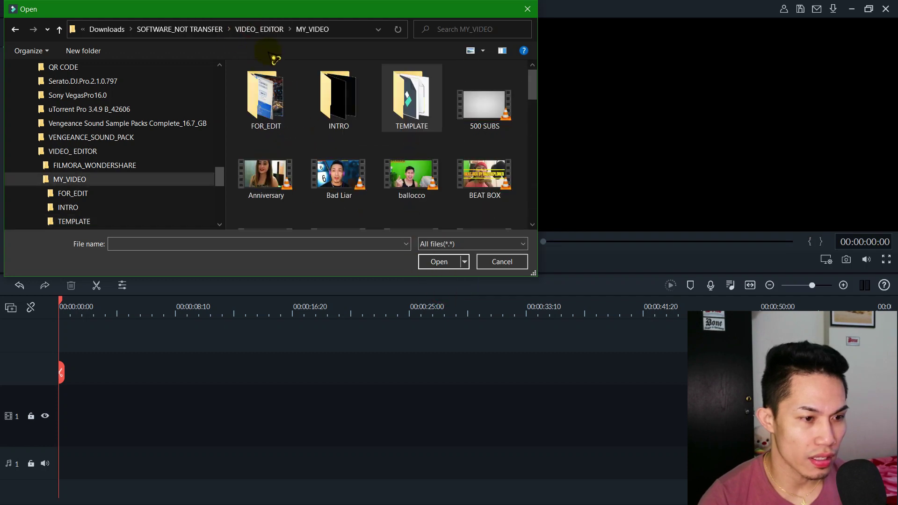
double_click(286, 111)
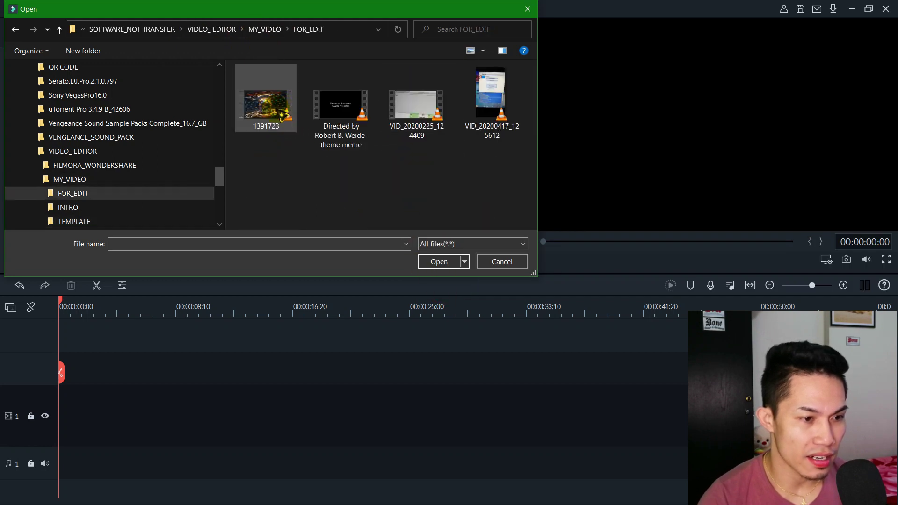
left_click(283, 113)
left_click(442, 262)
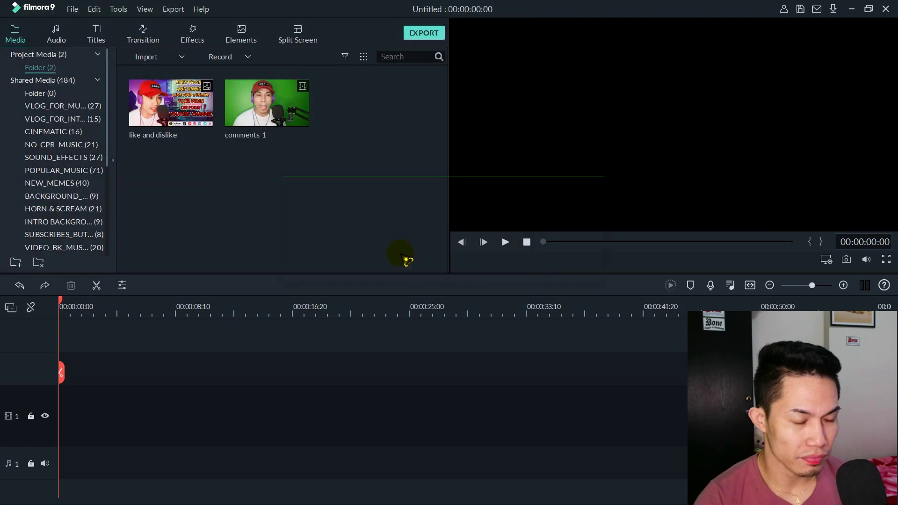
left_click(295, 124)
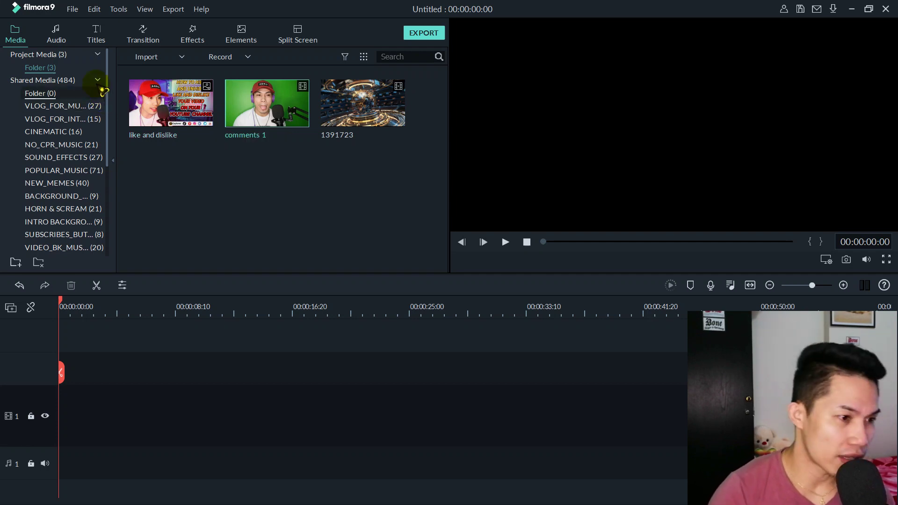
Step: Rename the Project Media folder to 'rad explorer'
double_click(42, 68)
type("rad ex")
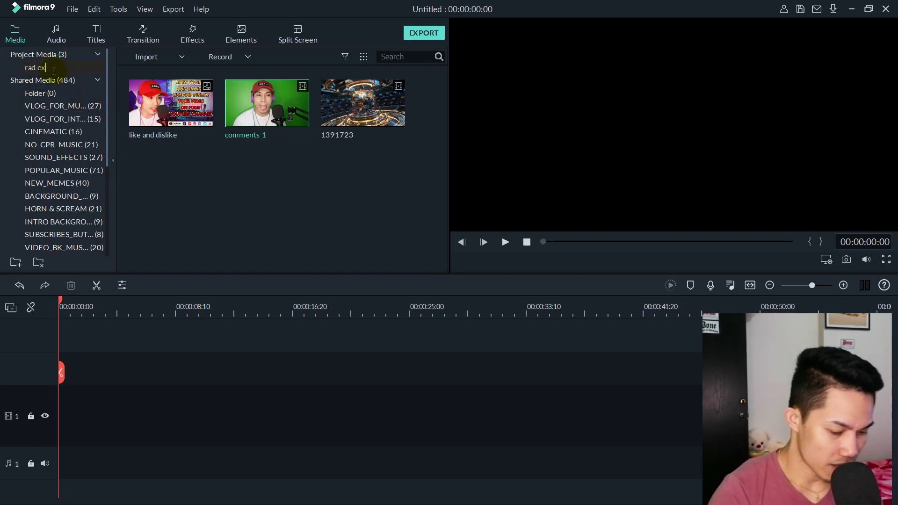
type("plorer")
key("Return")
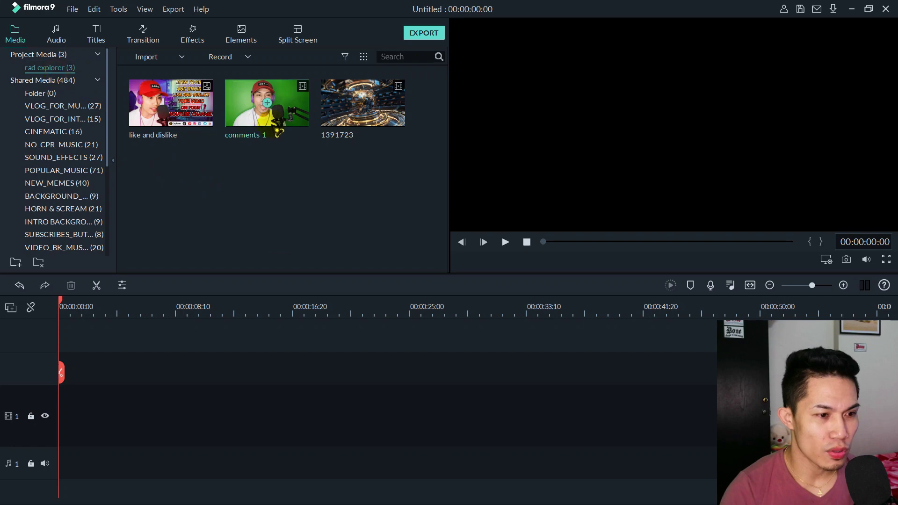
Step: Drop the comments 1 clip onto video track 1, keeping 1920 x 1080 25fps project settings
left_click_drag(259, 126, 243, 170)
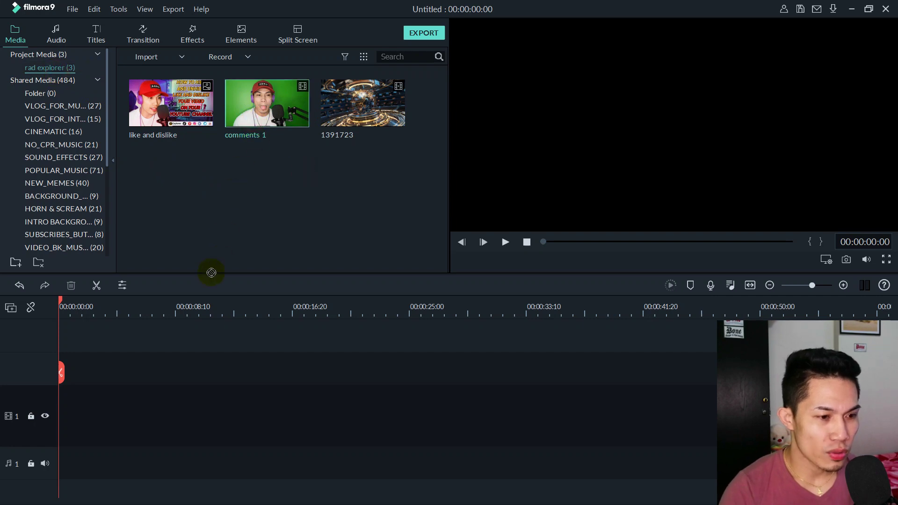
left_click_drag(185, 306, 102, 393)
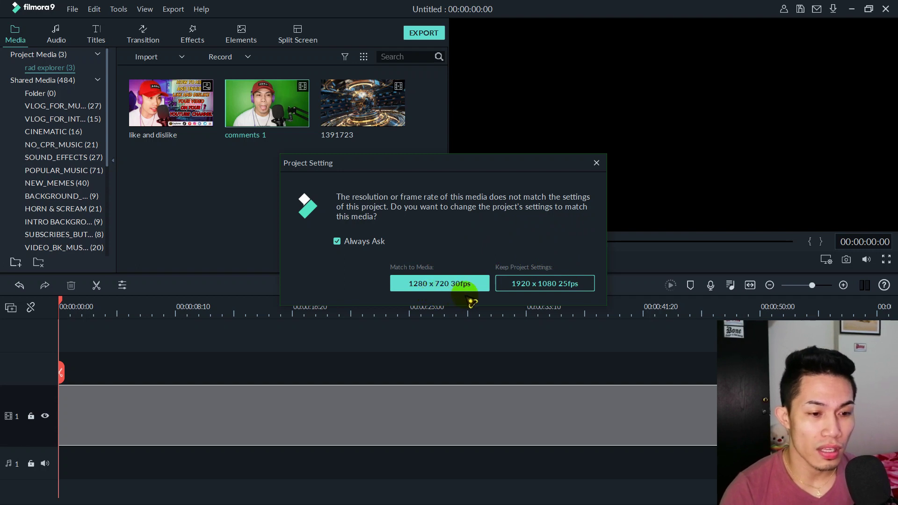
left_click(543, 287)
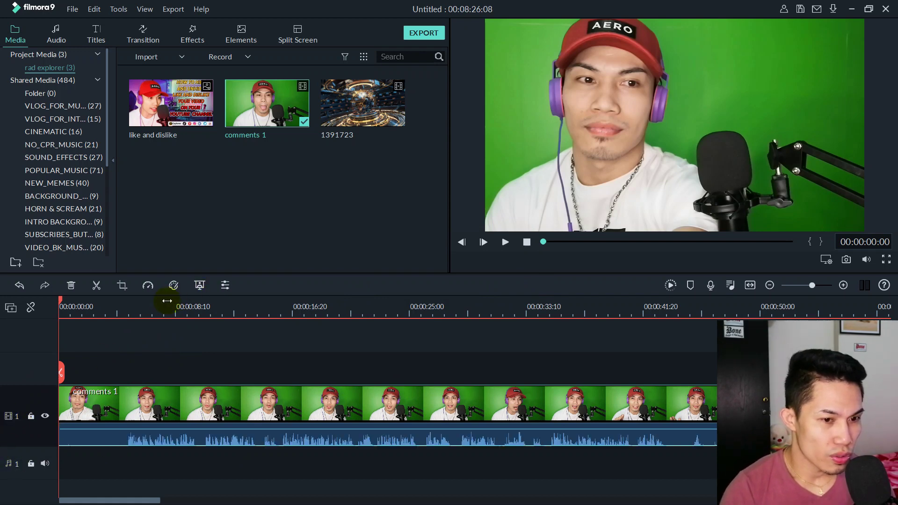
Step: Zoom the timeline out to fit comments 1 and set the playhead to 00:01:02:21
left_click_drag(461, 309, 266, 326)
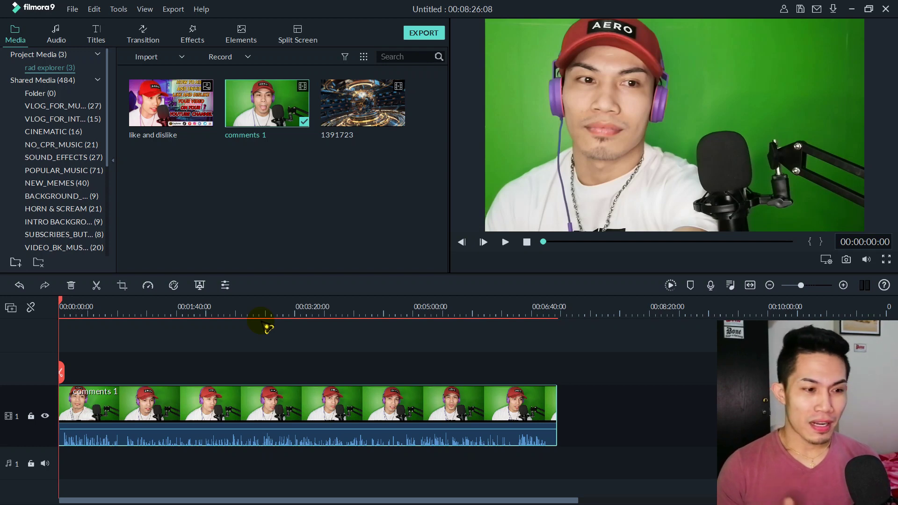
left_click(118, 308)
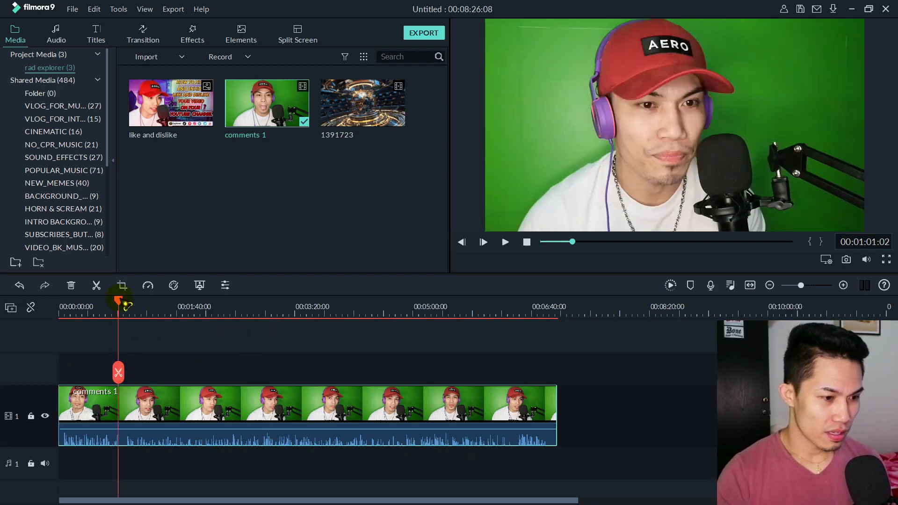
mouse_move(117, 309)
left_mouse_down()
mouse_move(93, 313)
mouse_move(125, 315)
left_mouse_up()
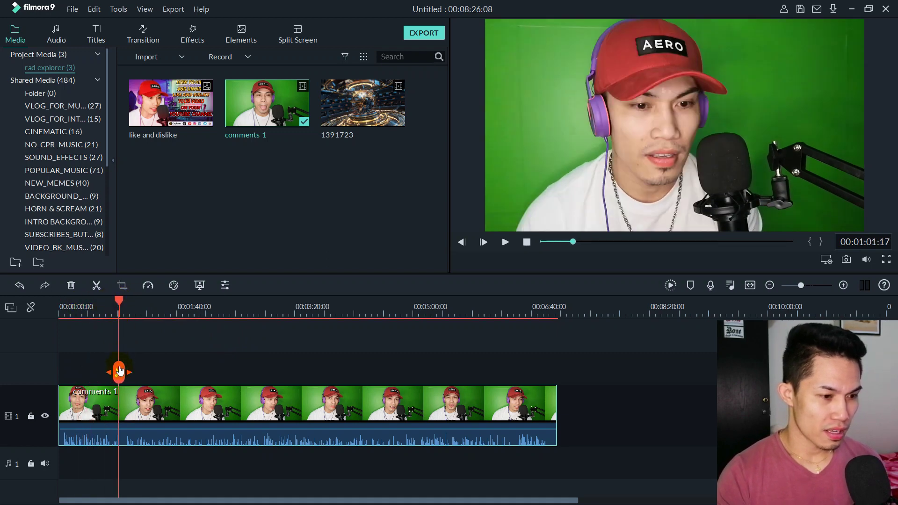
left_click_drag(120, 373, 123, 418)
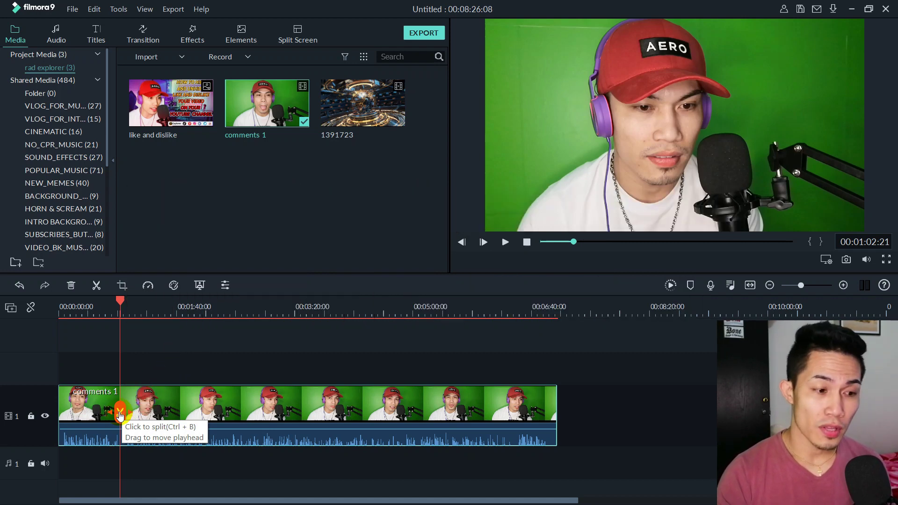
Step: Split the comments 1 clip at the playhead and close the gap between the pieces
left_click(120, 413)
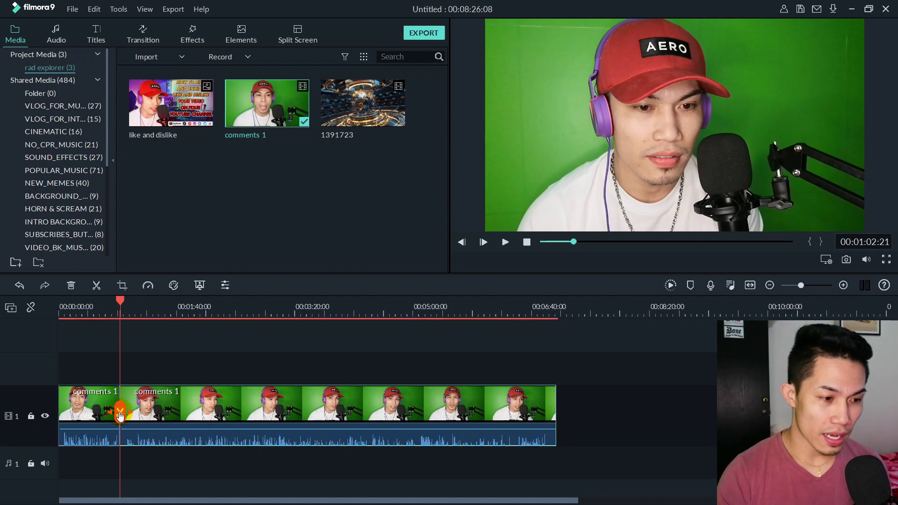
left_click(81, 312)
left_click_drag(182, 404, 286, 414)
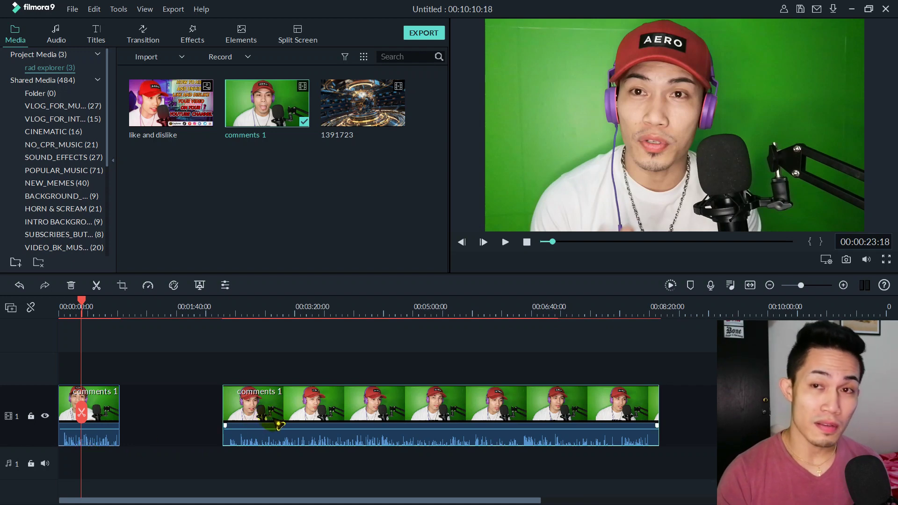
left_click_drag(284, 418, 191, 414)
Step: Preview the cut from the start, then park the playhead inside the second piece
key("space")
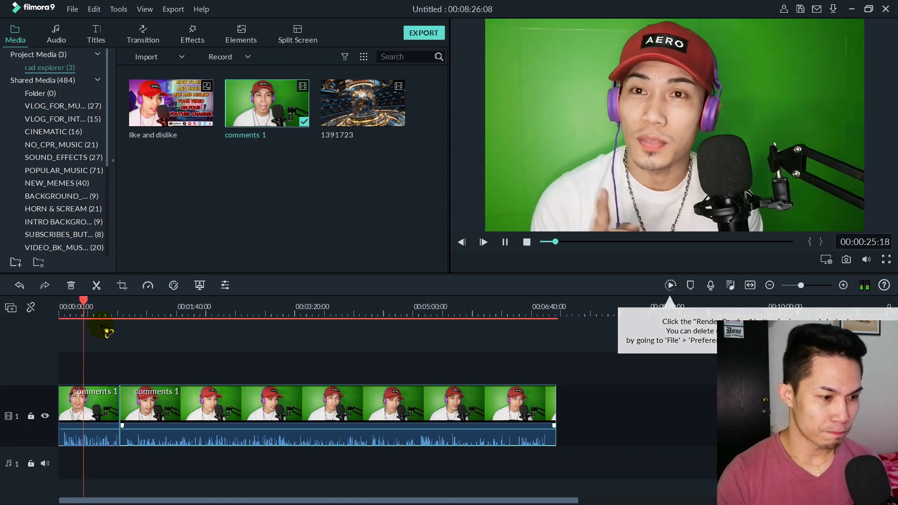
left_click_drag(87, 304, 60, 313)
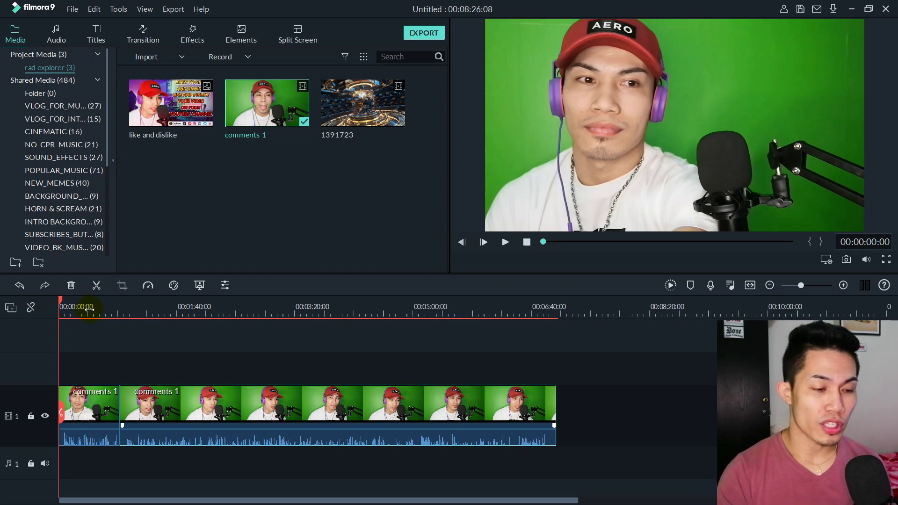
left_click_drag(89, 309, 197, 311)
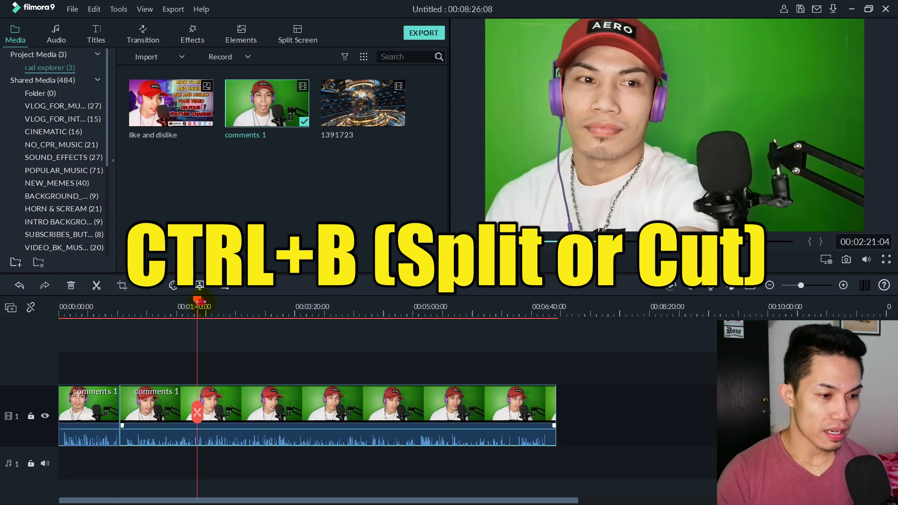
Step: Cut the comments 1 clip at about 2:36 with Ctrl+B
scroll(200, 307, "up", 2)
scroll(159, 318, "down", 4)
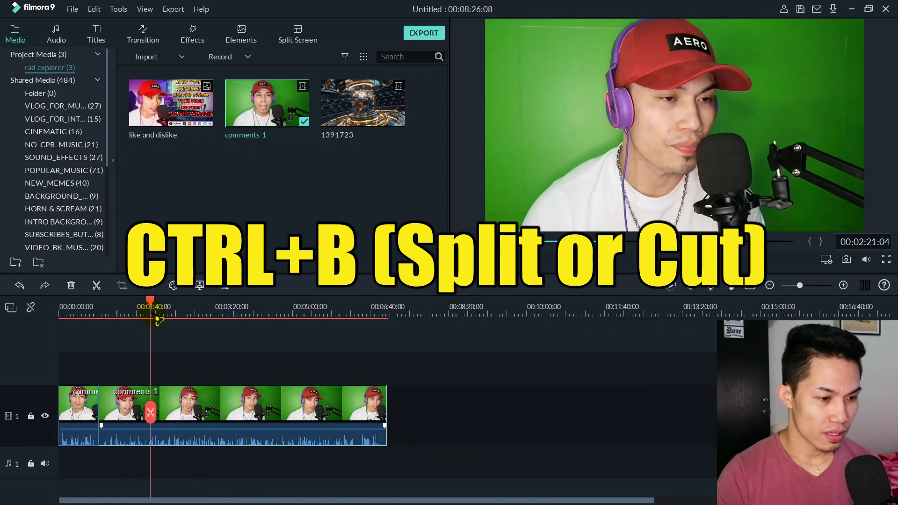
left_click(167, 311)
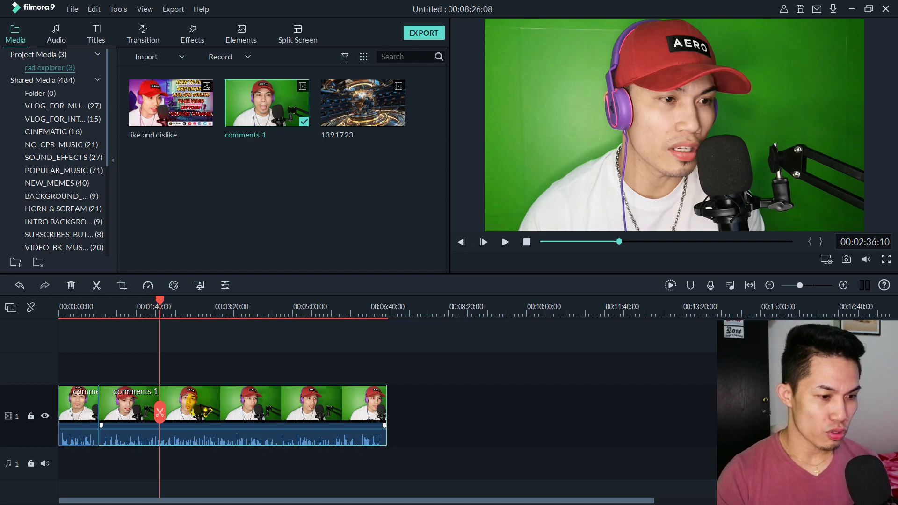
left_click(200, 358)
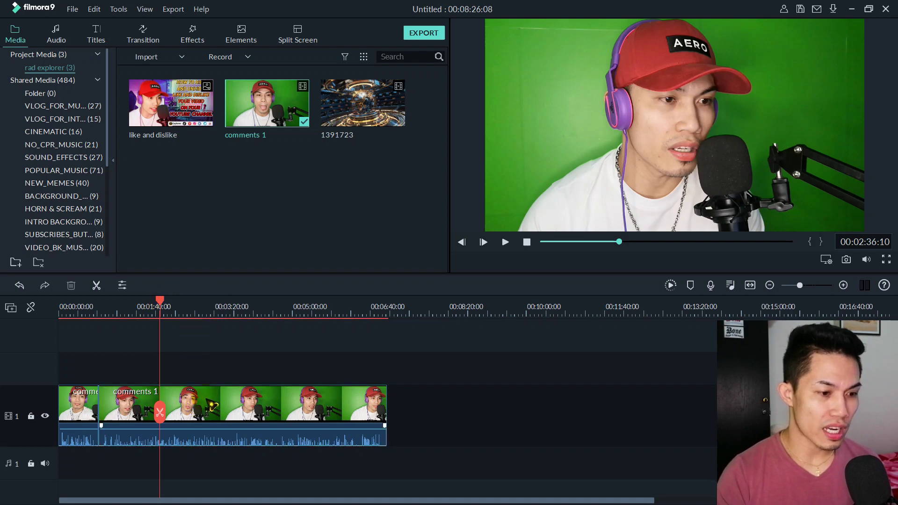
left_click(210, 411)
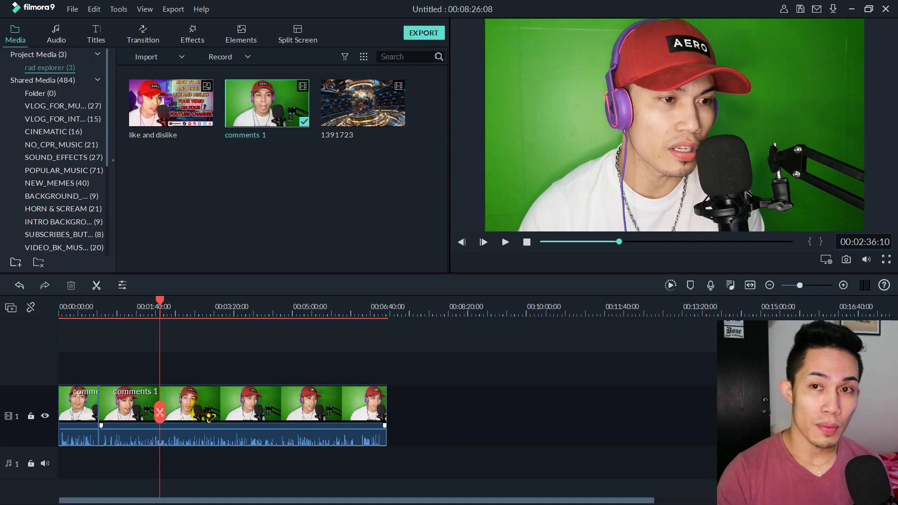
left_click(212, 416)
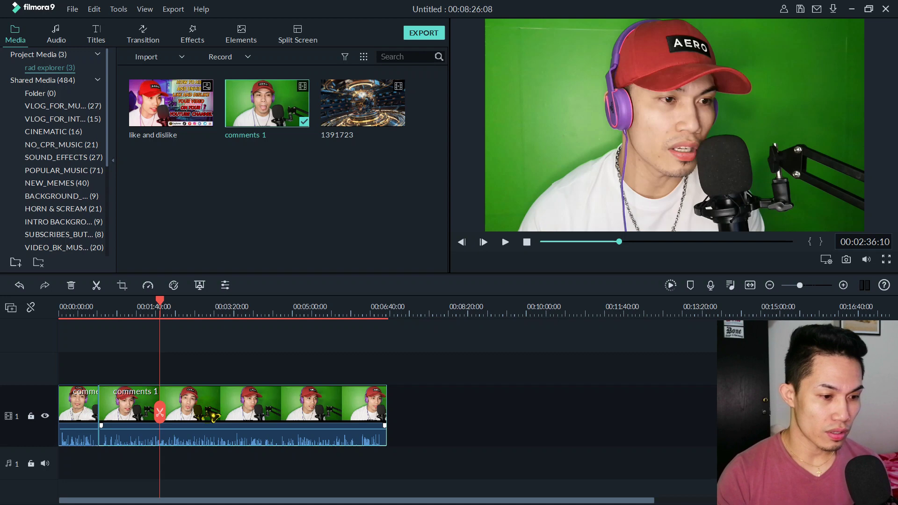
key("ctrl+b")
Step: Add further cuts to the comments 1 clip at about 5:25 and 6:57
left_click(201, 340)
left_click_drag(241, 307, 272, 333)
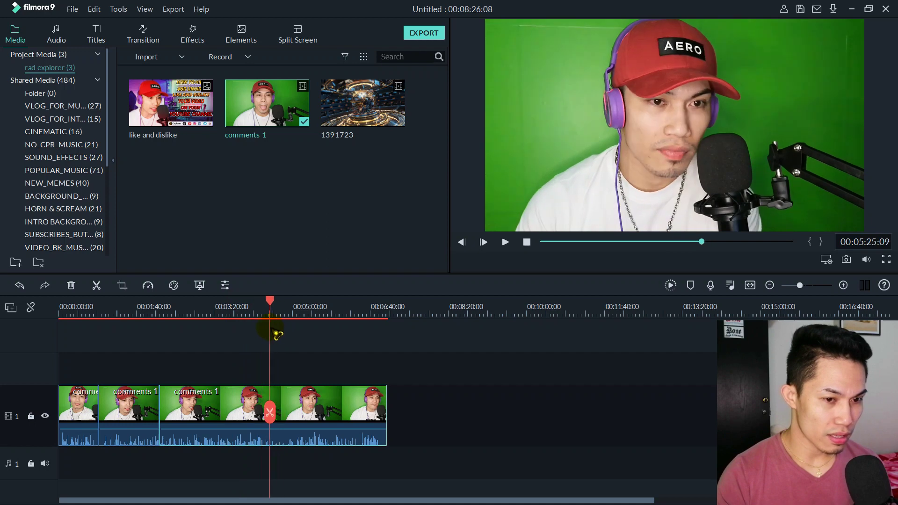
left_click(270, 414)
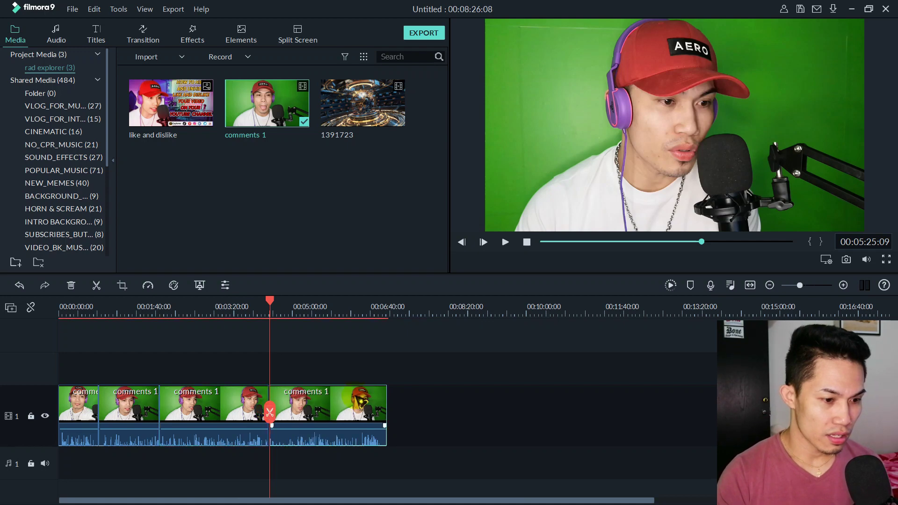
left_click(327, 311)
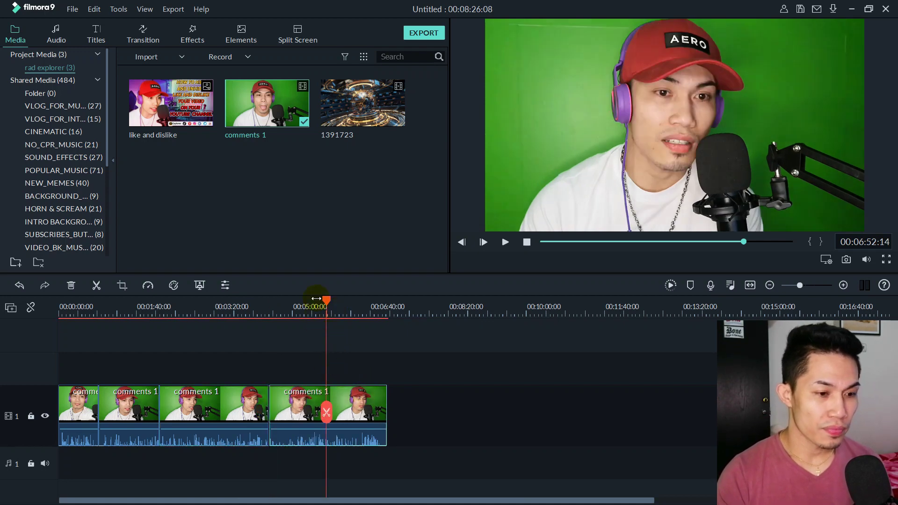
left_click(330, 304)
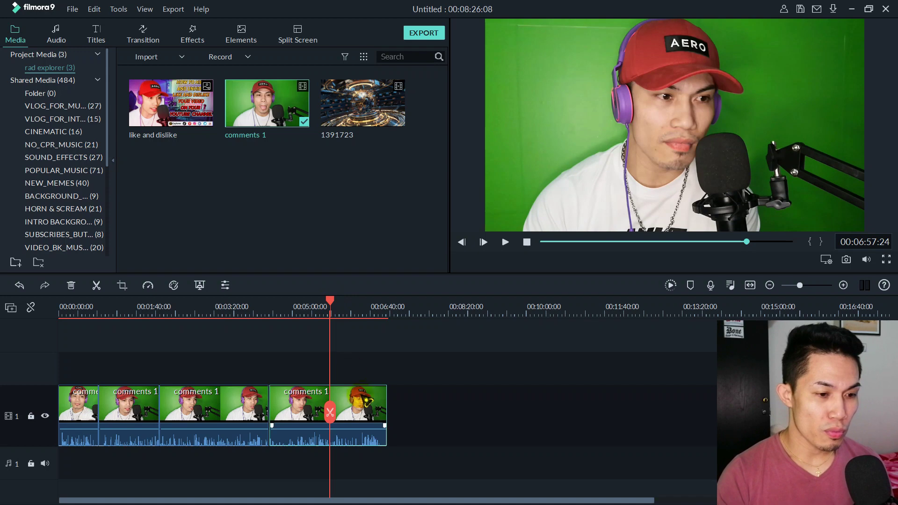
right_click(362, 405)
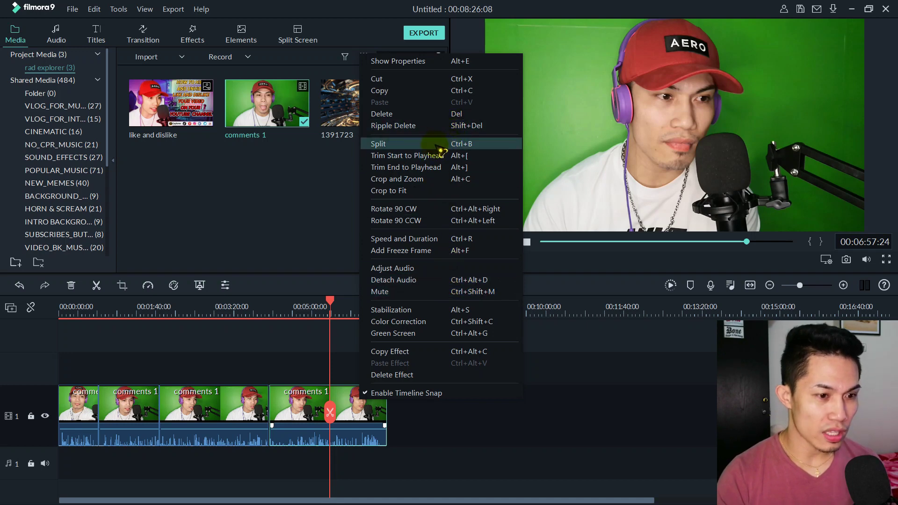
left_click(411, 143)
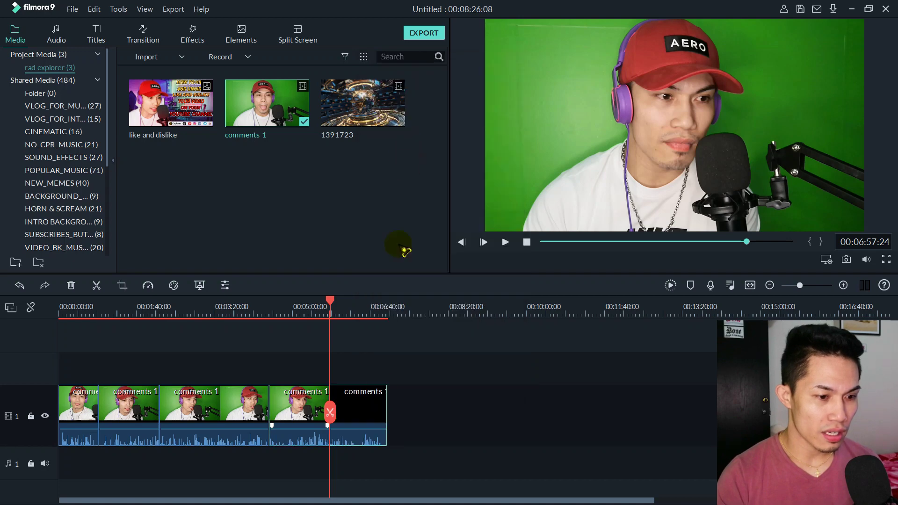